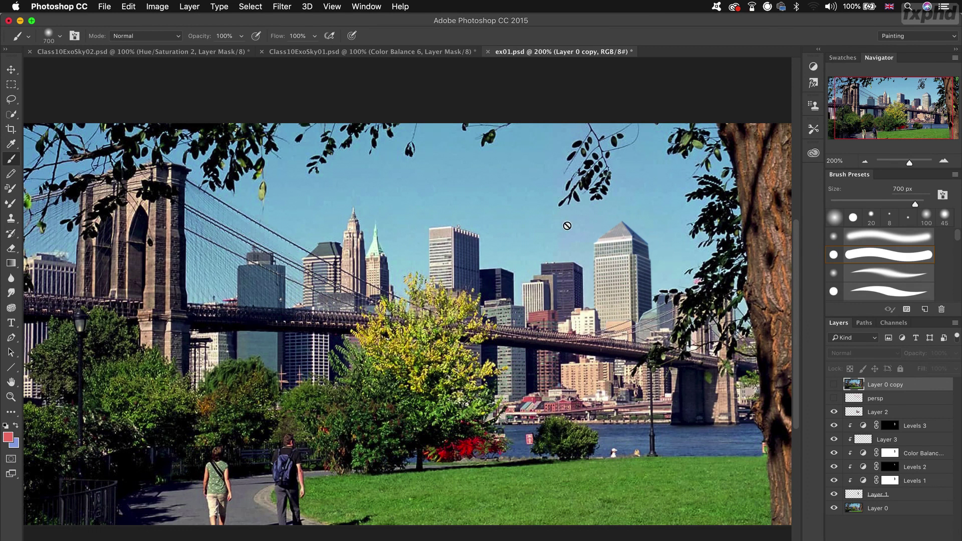
Glance at the Channels panel, then flash Layer 0 copy's visibility on and off in Layers.
click(895, 323)
click(839, 323)
click(834, 385)
click(833, 385)
Show Class10ExoSky02.psd with the 'original' layer hidden, revealing the pink mountain sky.
click(218, 51)
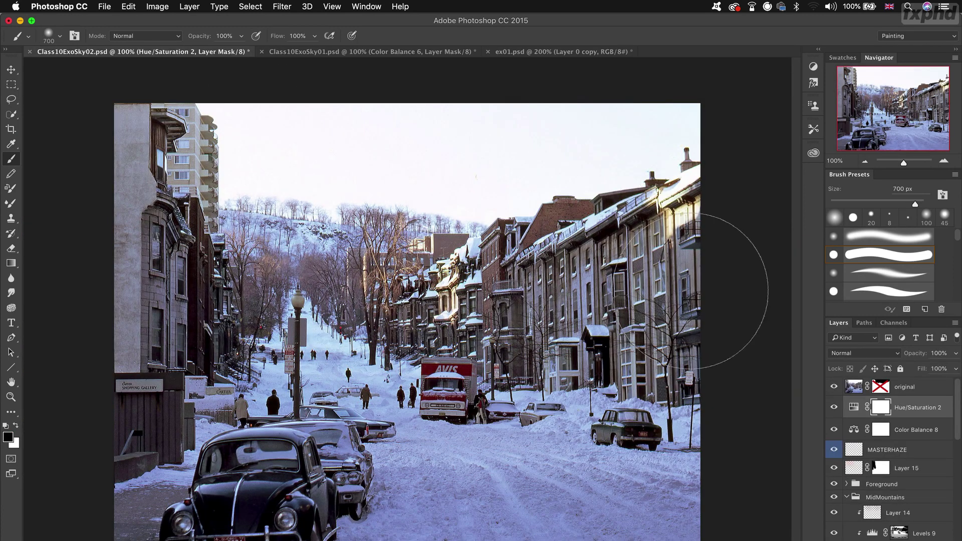
click(833, 386)
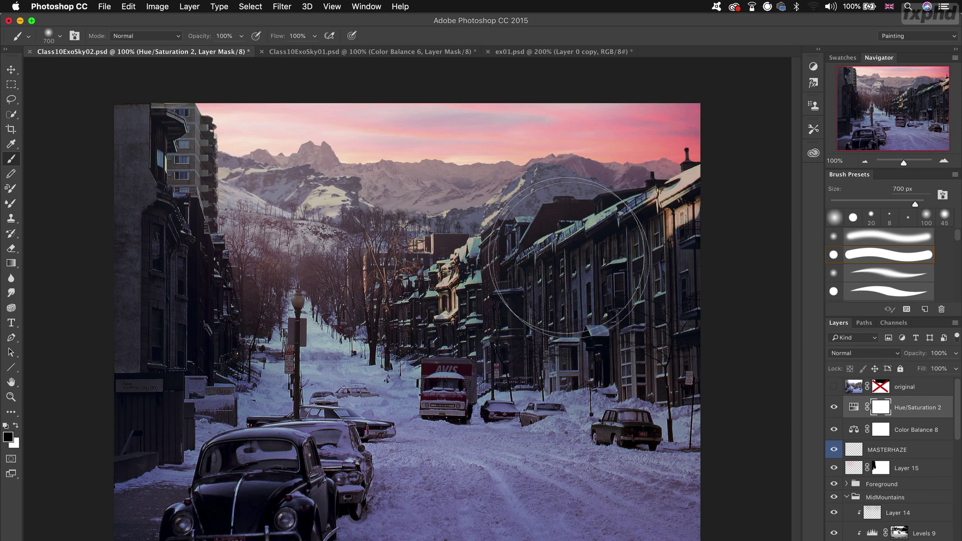
Display Class10ExoSky01.psd, the pale snowy-mountain version of the street composite.
click(423, 52)
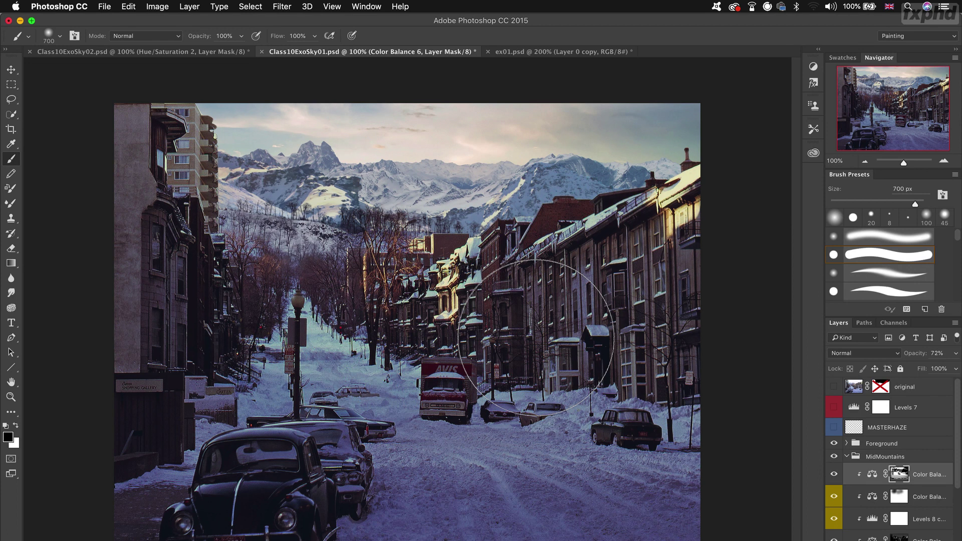